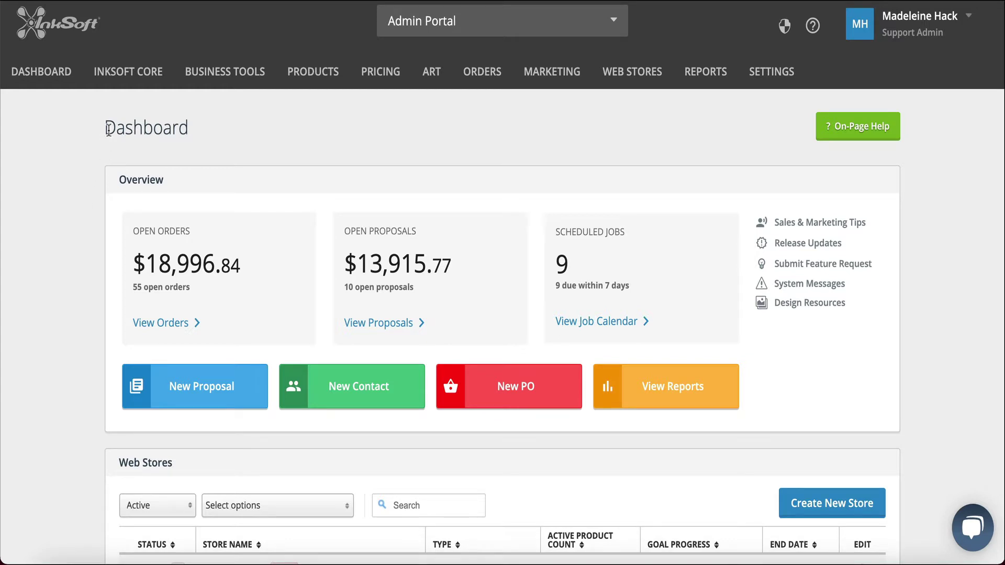
# Bring up the InkSoft Core menu listing Orders, Proposals, Customers, Purchasing, Production and Stores.
pyautogui.moveTo(122, 79)
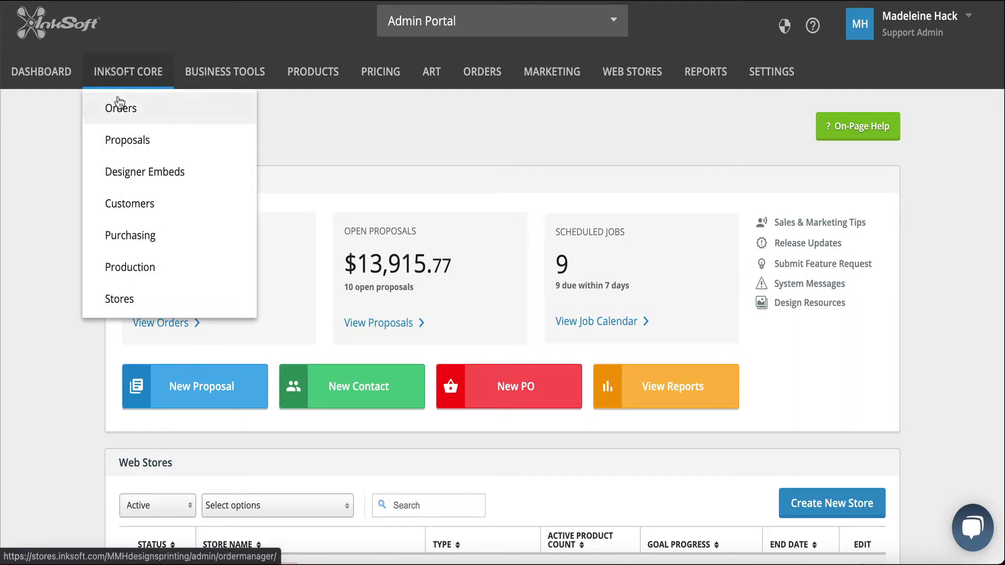
# Open the Orders manager showing the 55 open orders with totals, order and payment statuses.
pyautogui.click(120, 102)
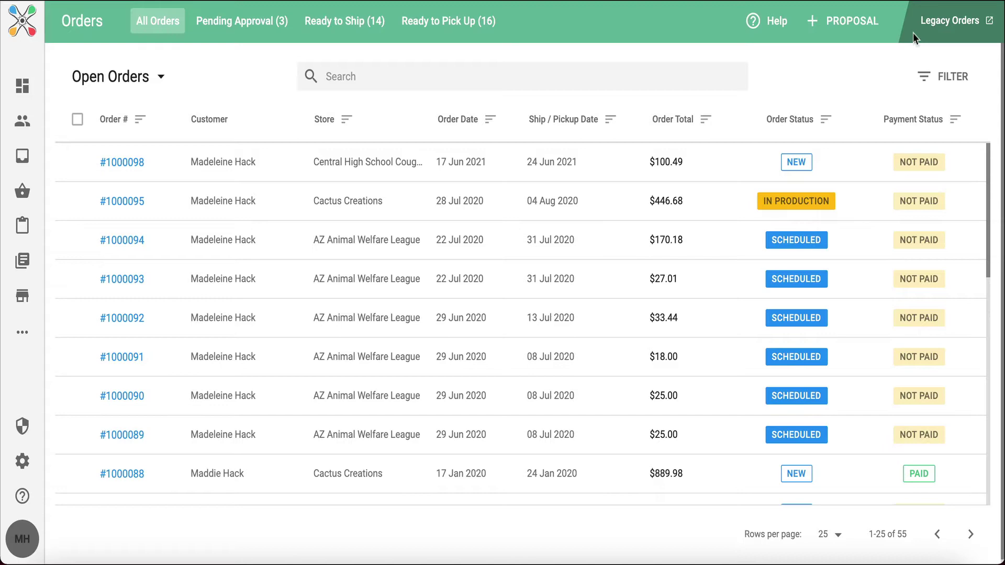
pyautogui.click(927, 86)
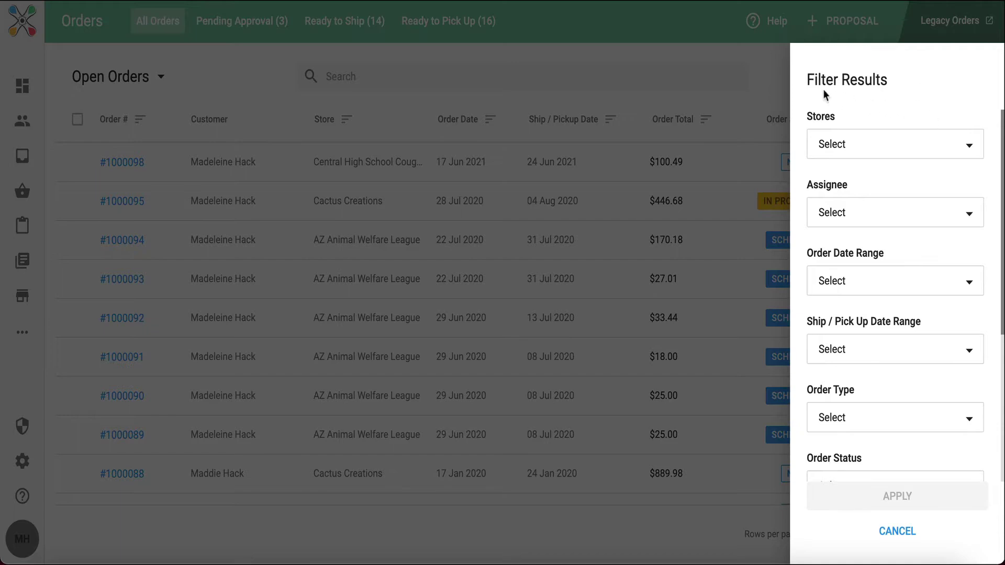
pyautogui.click(765, 69)
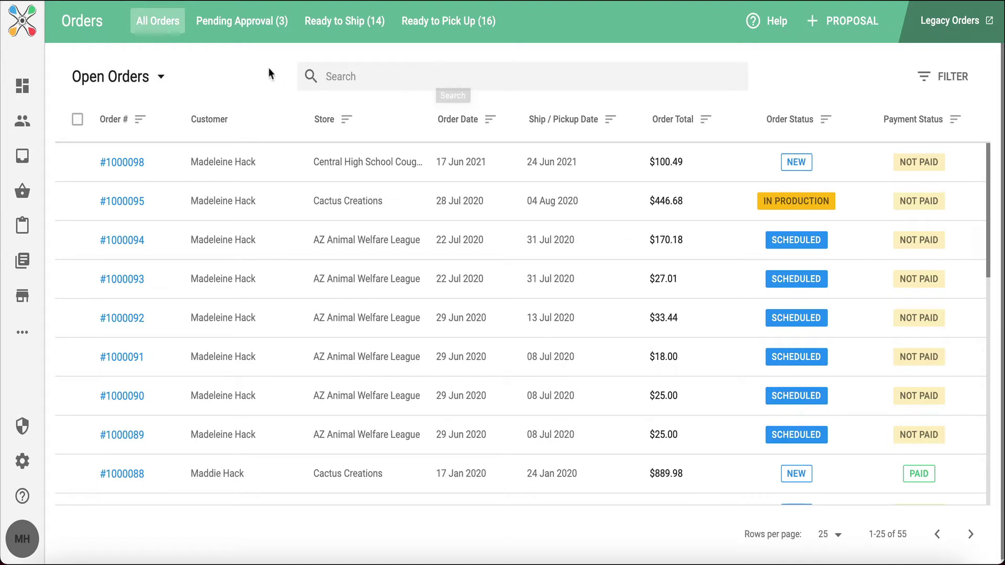
pyautogui.click(154, 74)
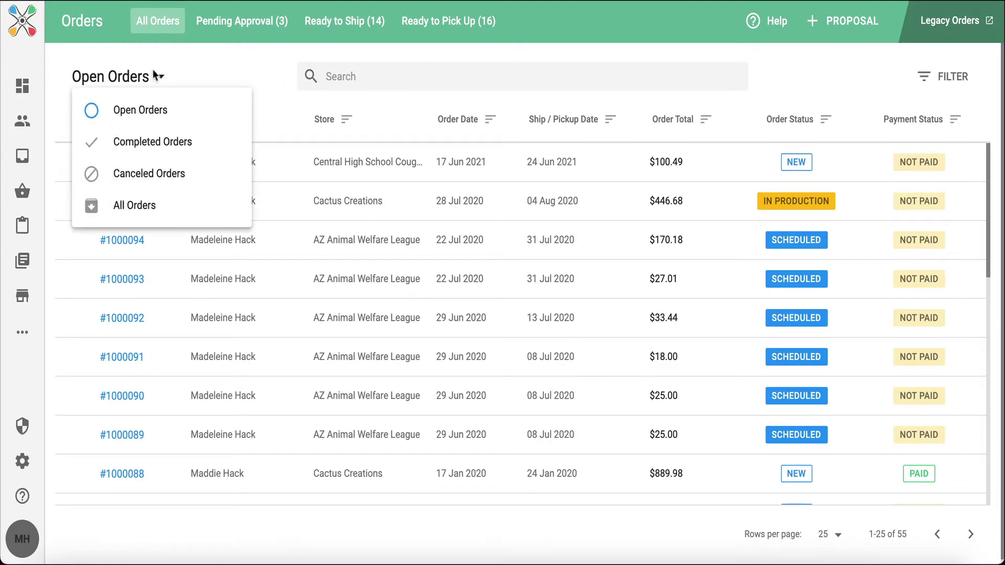
pyautogui.click(195, 71)
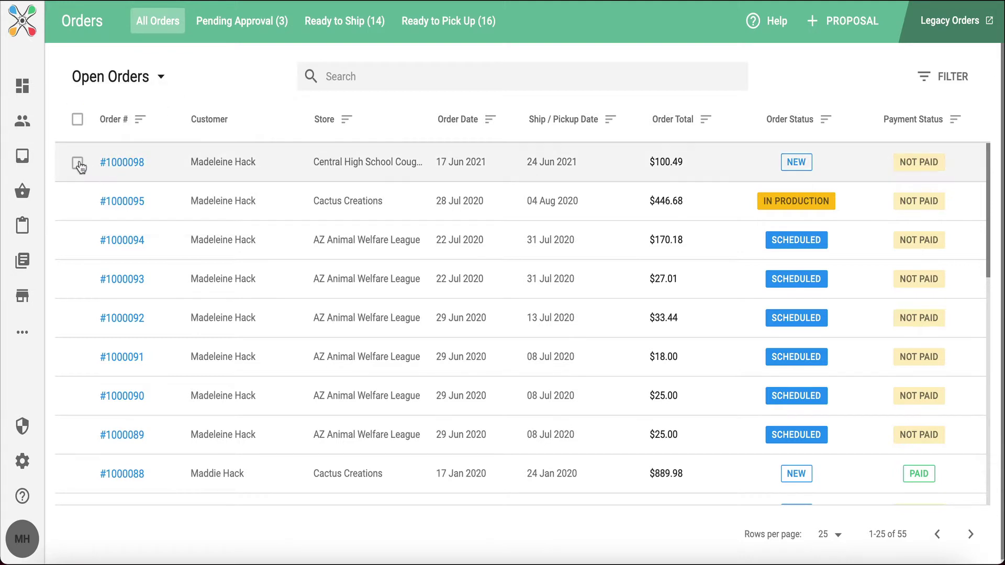
# Select orders #1000098 and #1000095 together and look over the bulk action icons.
pyautogui.click(77, 163)
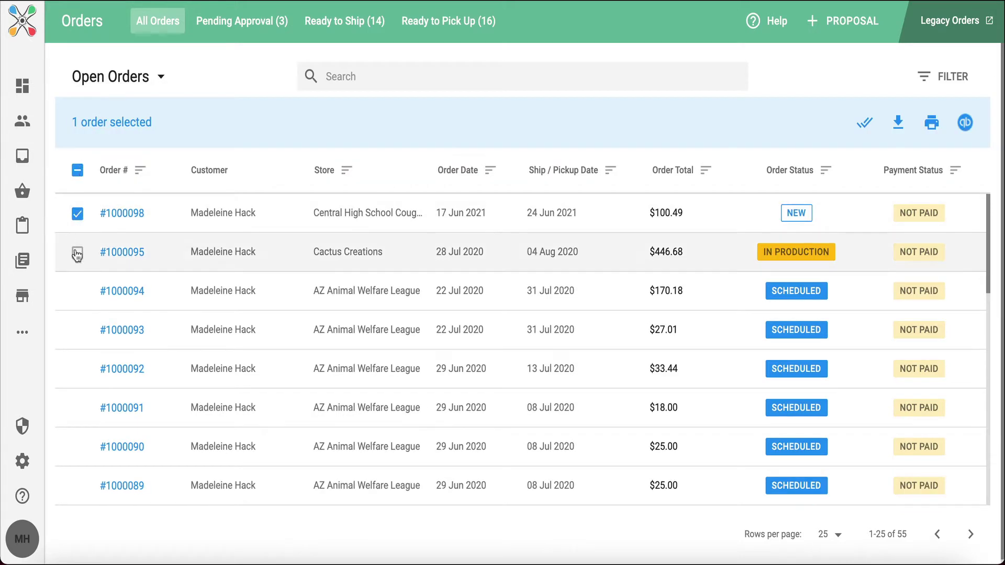
pyautogui.click(77, 254)
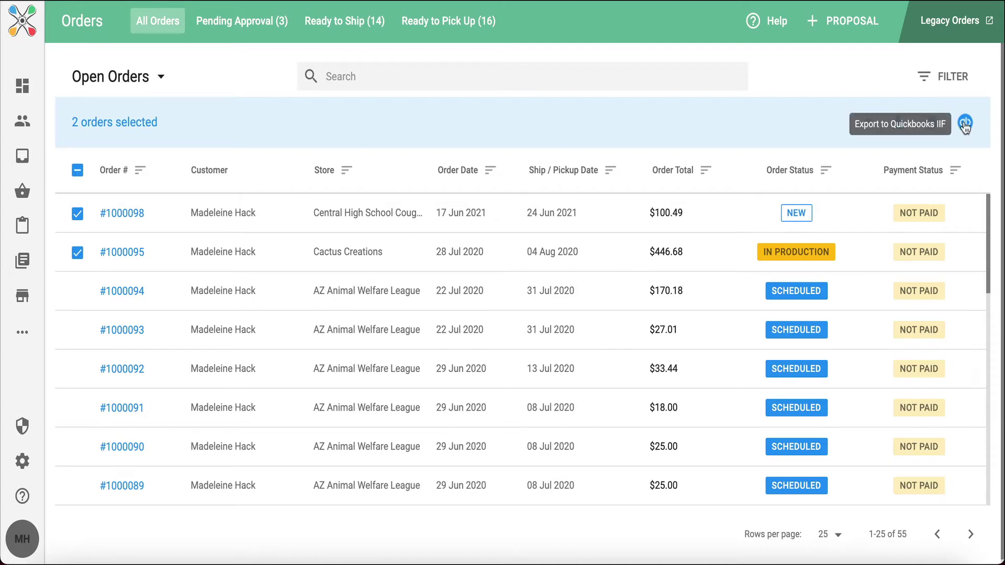
pyautogui.scroll(-1, 231, 350)
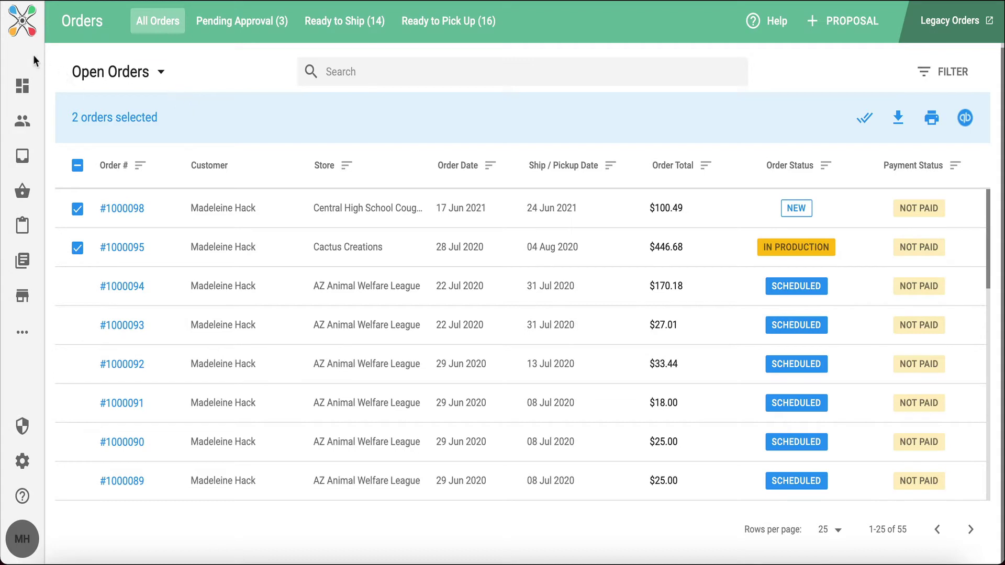
pyautogui.moveTo(18, 57)
# Clear the selection, open order #1000098's details and review its product cards top to bottom.
pyautogui.click(77, 166)
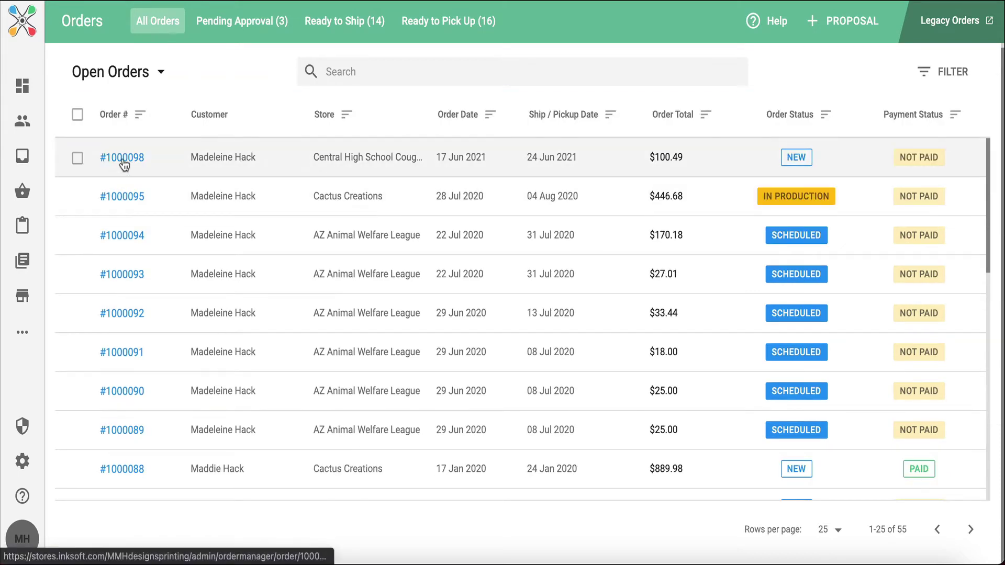
pyautogui.click(123, 158)
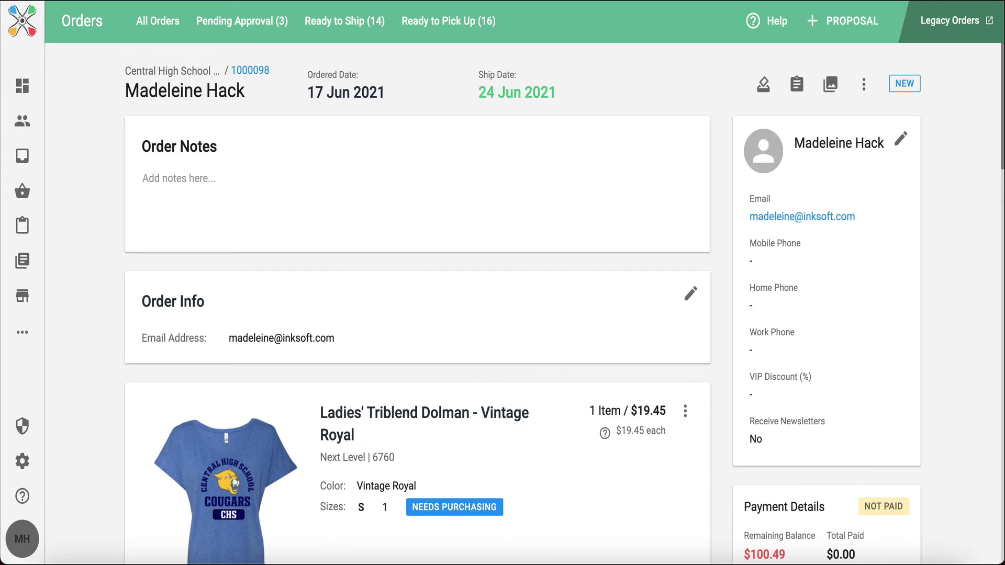
pyautogui.scroll(-4, 112, 153)
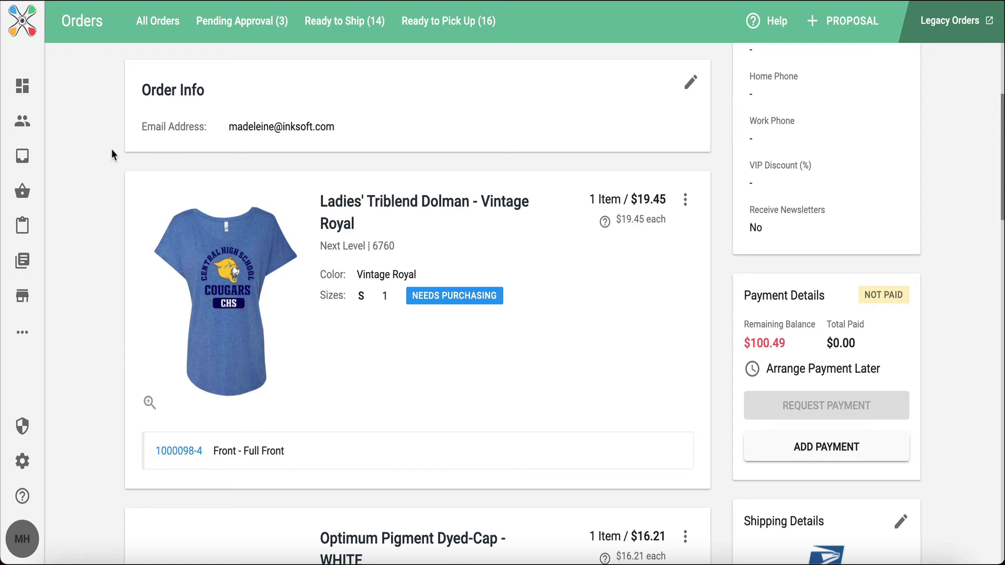
pyautogui.scroll(-2, 112, 153)
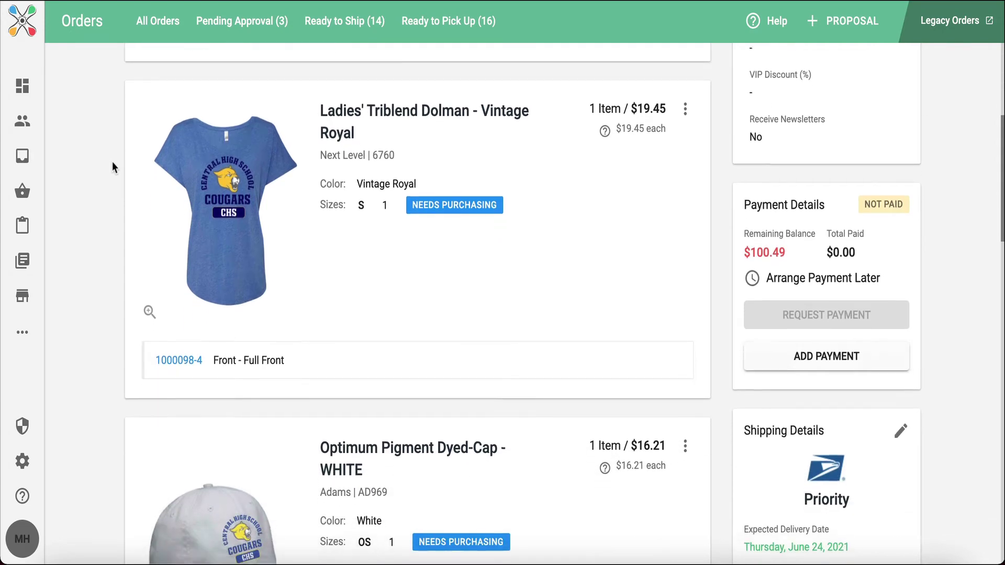
pyautogui.scroll(-4, 112, 161)
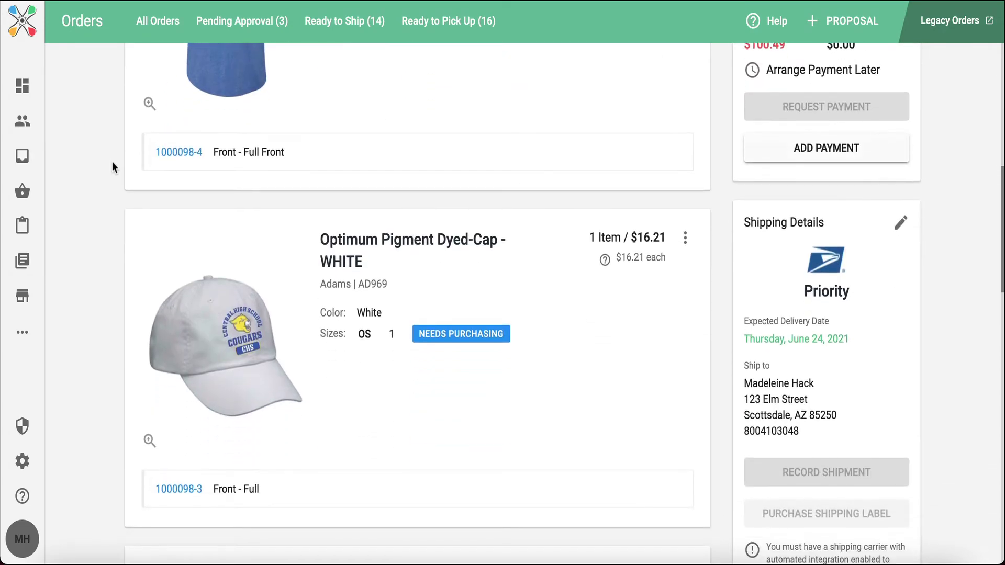
pyautogui.scroll(-1, 112, 162)
pyautogui.scroll(-2, 112, 161)
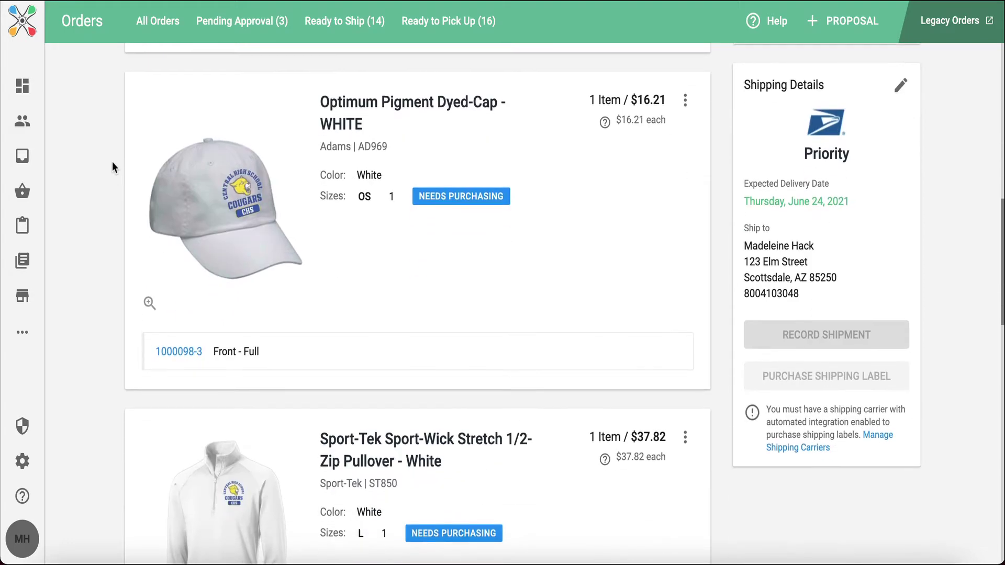
pyautogui.scroll(-2, 112, 161)
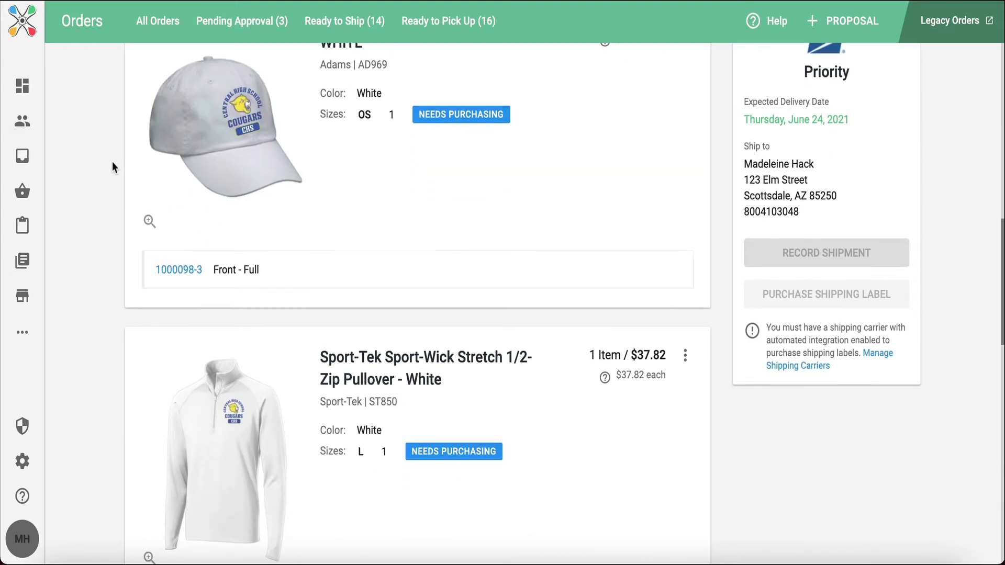
pyautogui.scroll(-4, 112, 161)
pyautogui.scroll(-1, 112, 161)
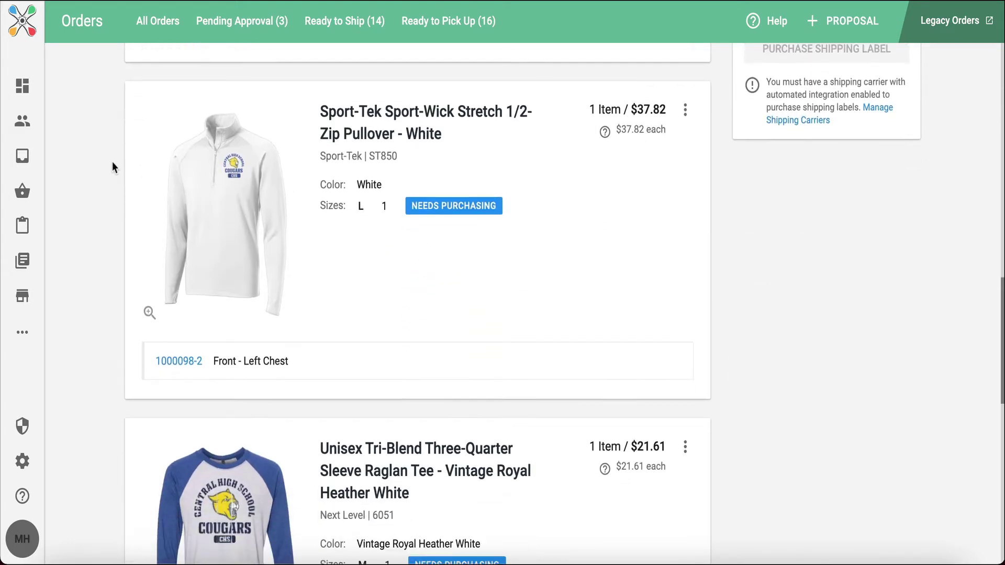
pyautogui.scroll(15, 112, 161)
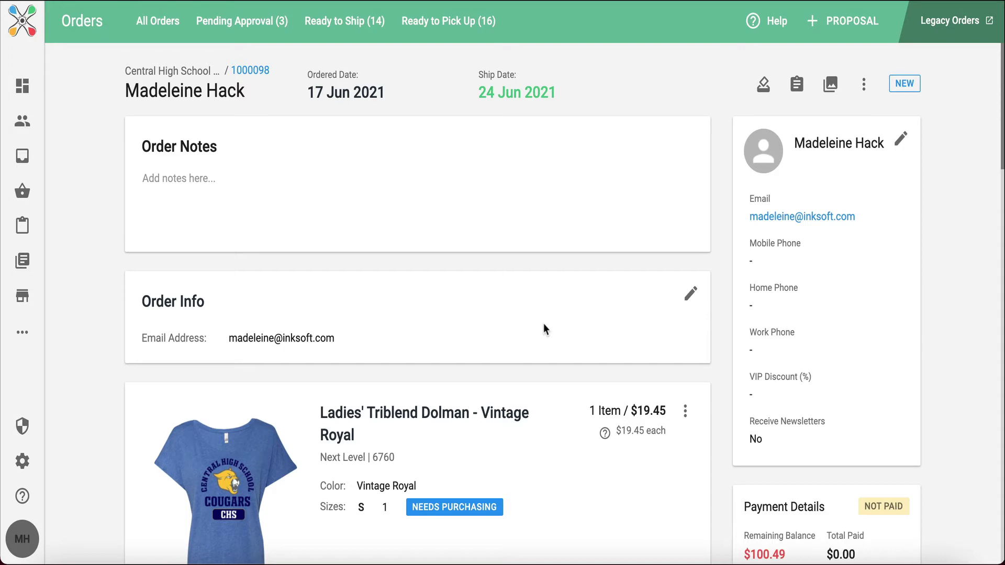
pyautogui.scroll(-5, 543, 325)
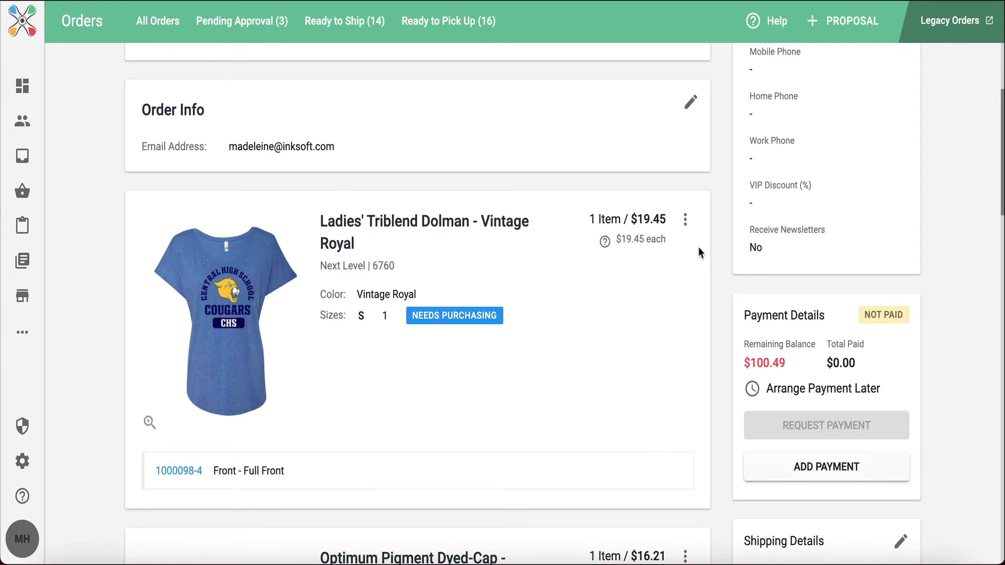
pyautogui.click(686, 219)
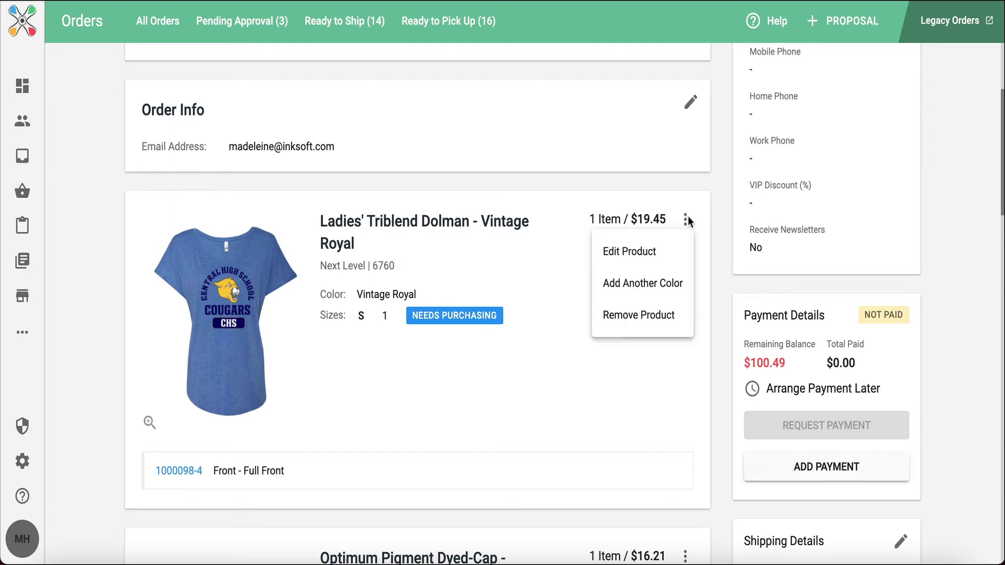
pyautogui.click(644, 249)
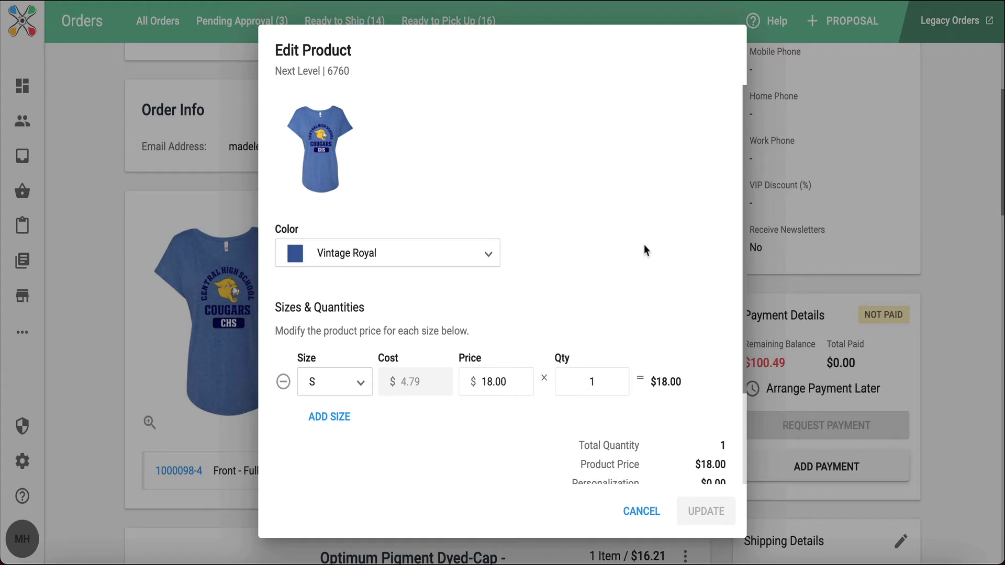
pyautogui.click(630, 502)
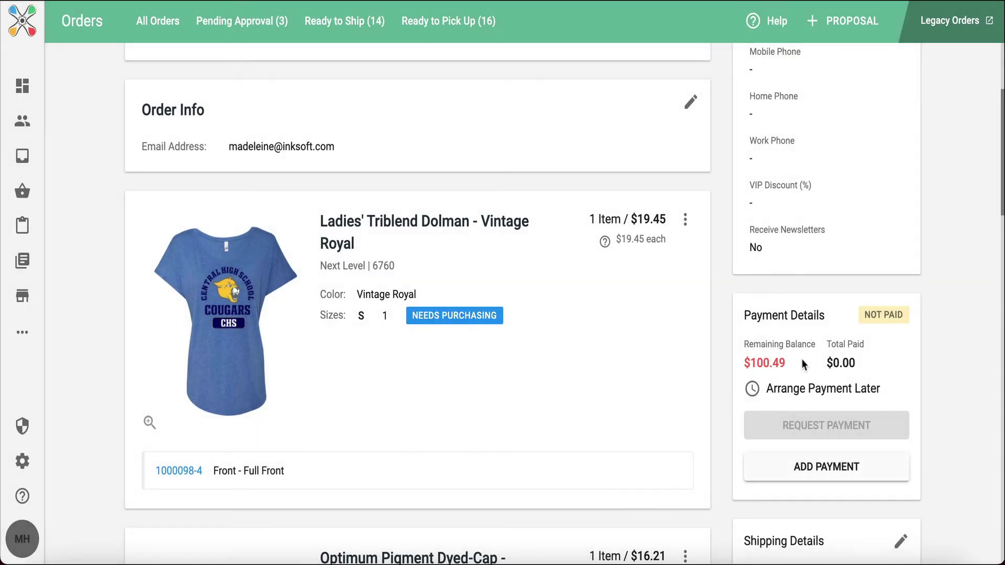
pyautogui.moveTo(868, 419)
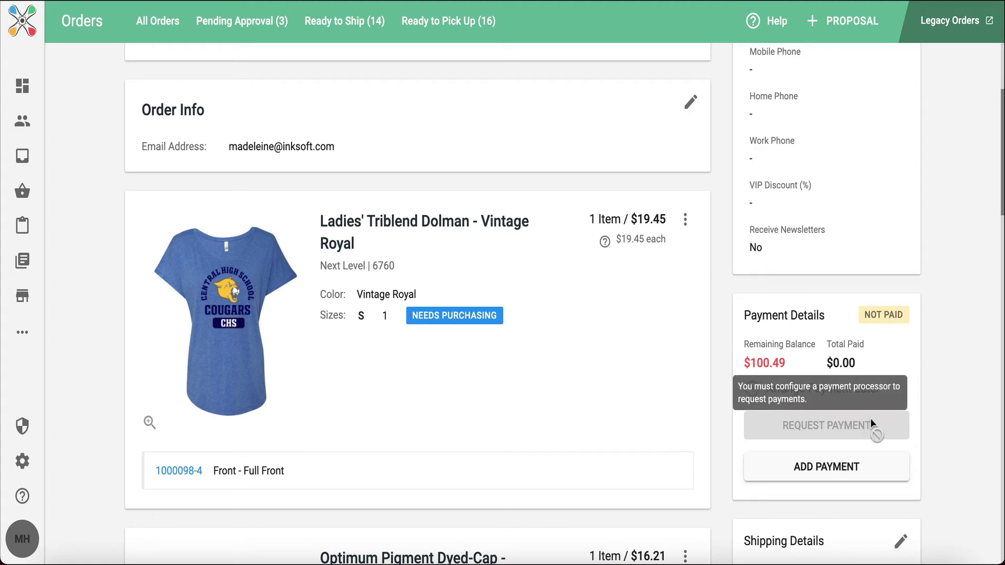
pyautogui.click(874, 460)
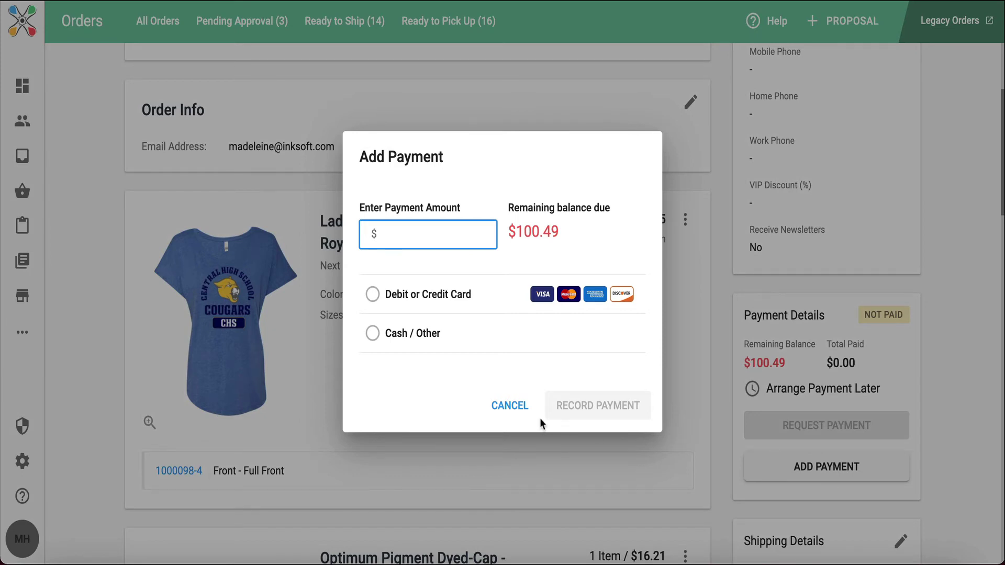
pyautogui.click(519, 407)
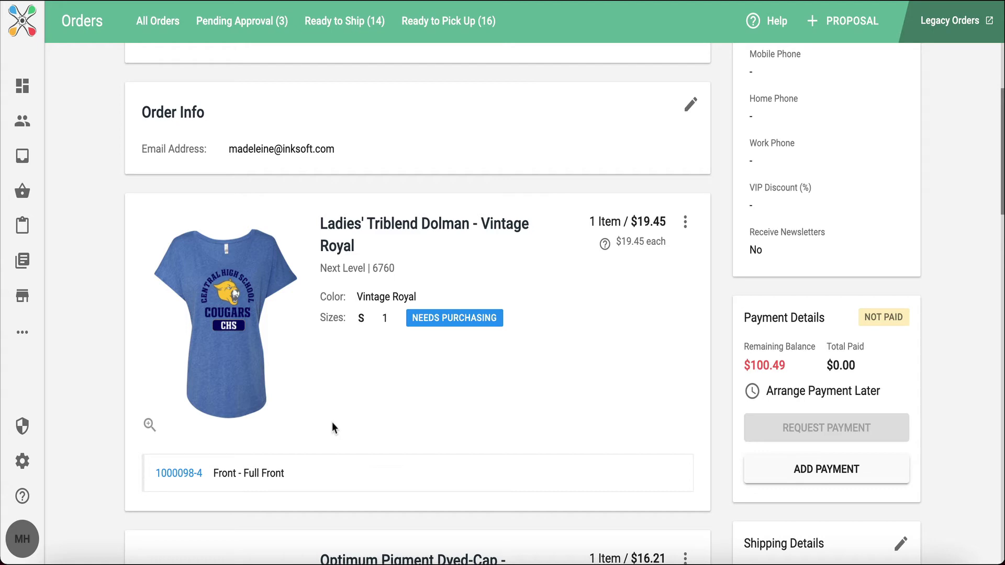
pyautogui.scroll(-13, 332, 424)
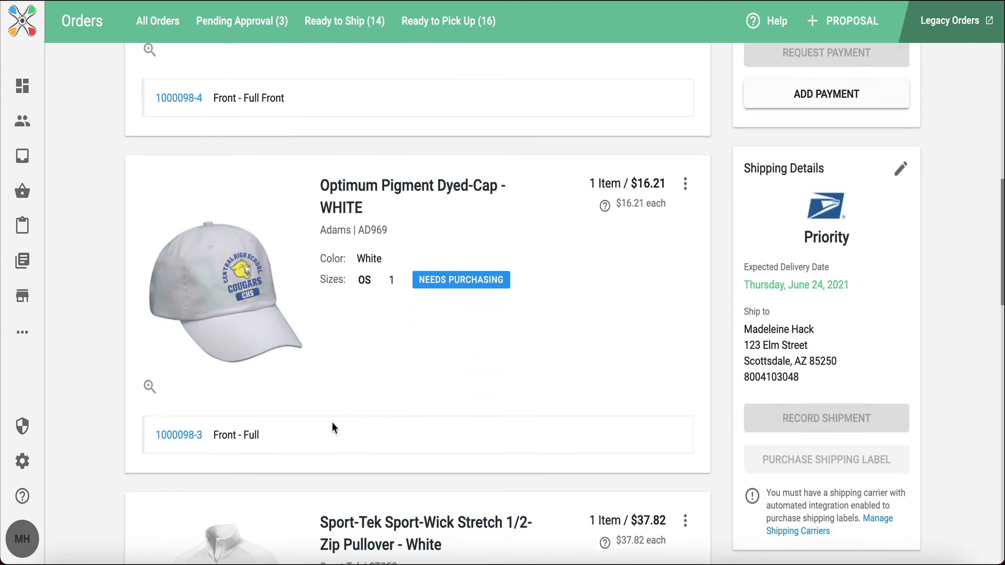
pyautogui.scroll(-14, 332, 423)
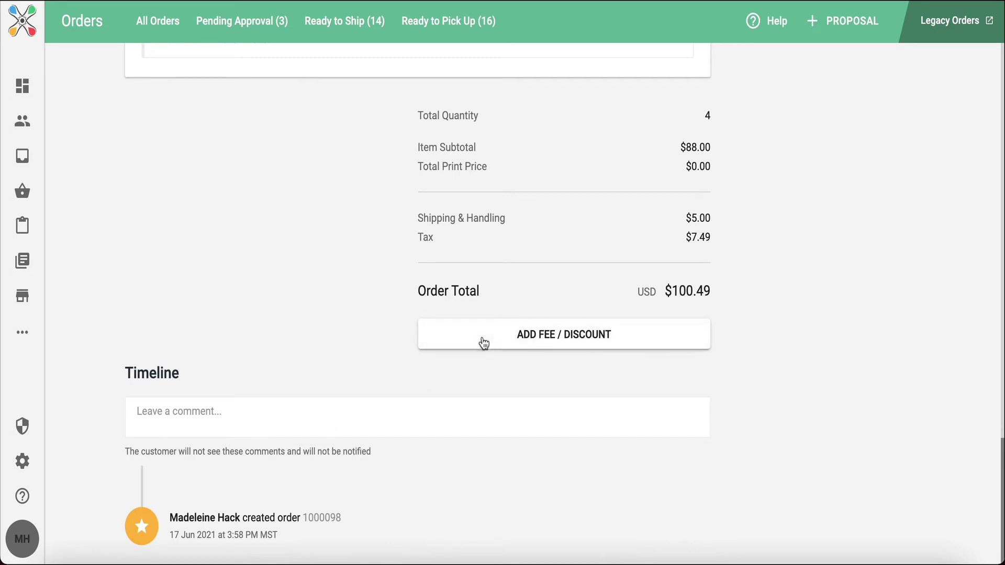
pyautogui.click(482, 342)
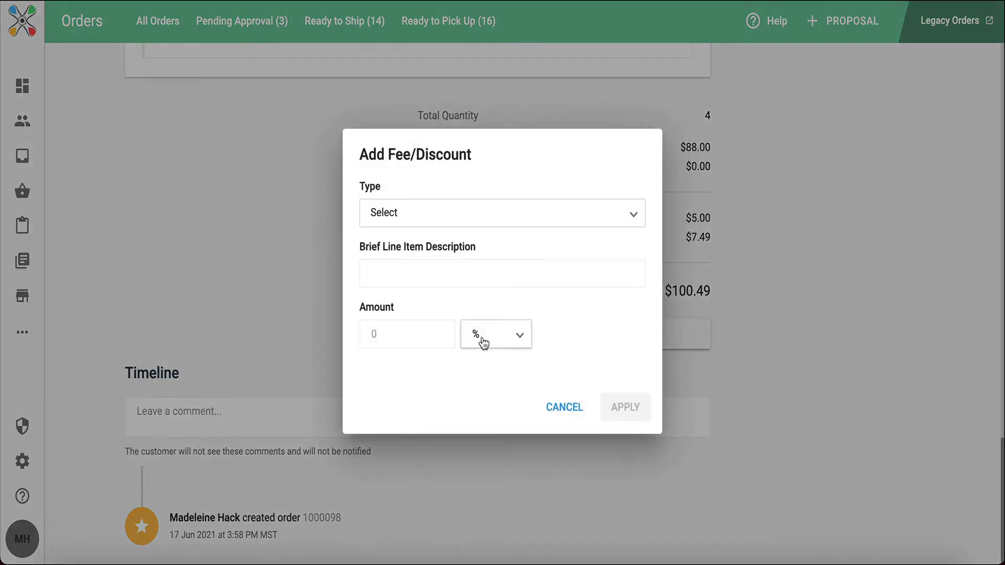
pyautogui.click(559, 406)
pyautogui.scroll(10, 554, 397)
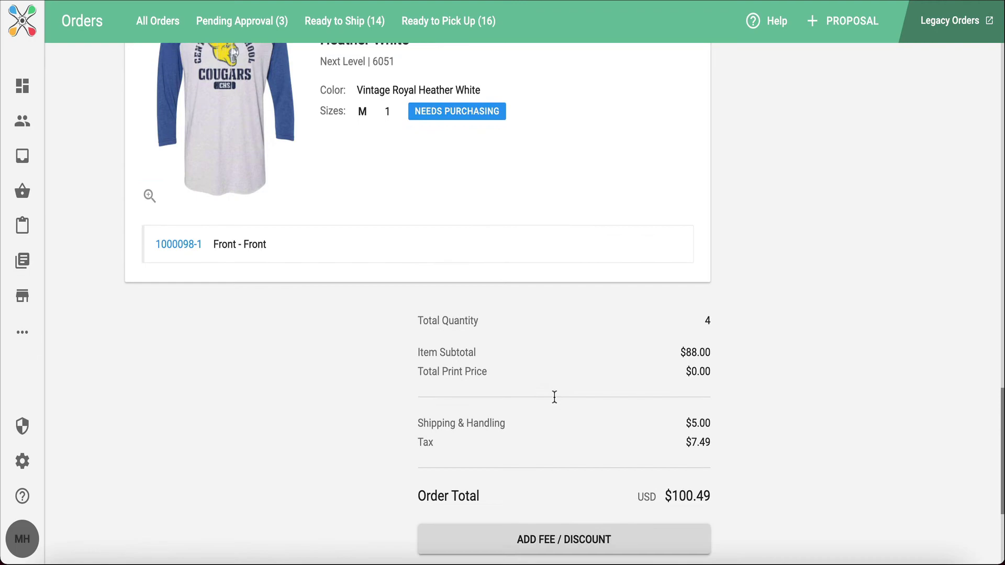
pyautogui.scroll(10, 555, 402)
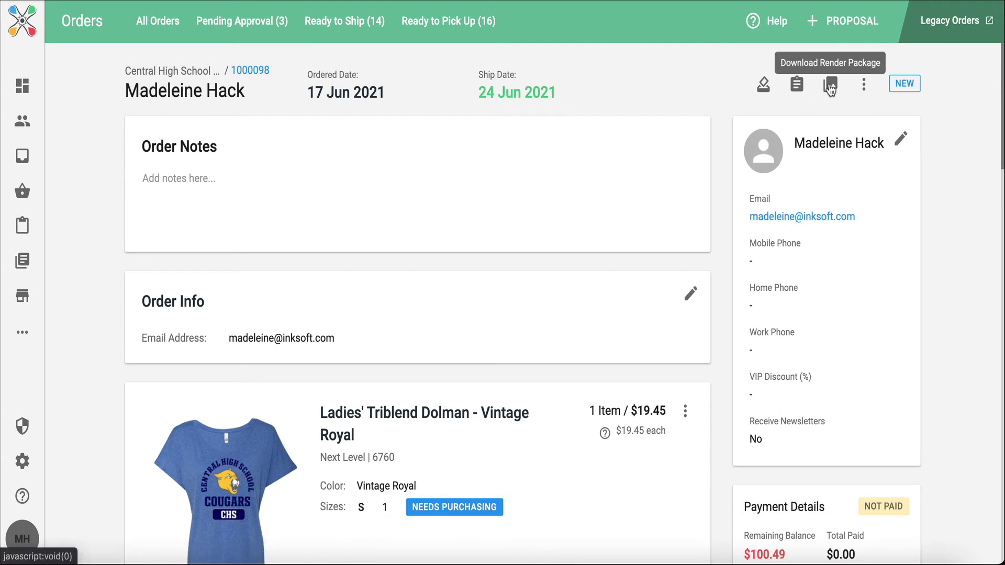
pyautogui.click(863, 84)
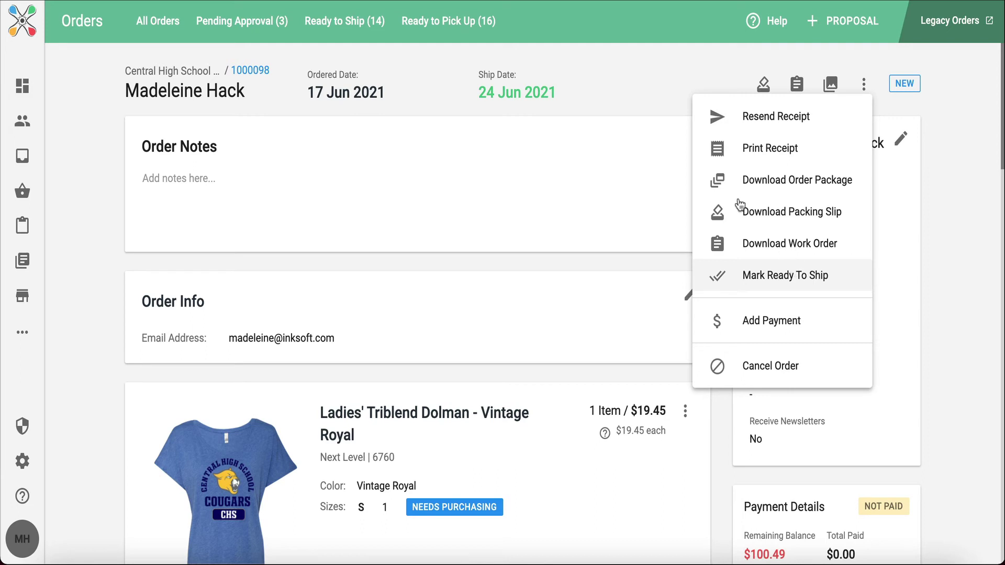
pyautogui.click(647, 94)
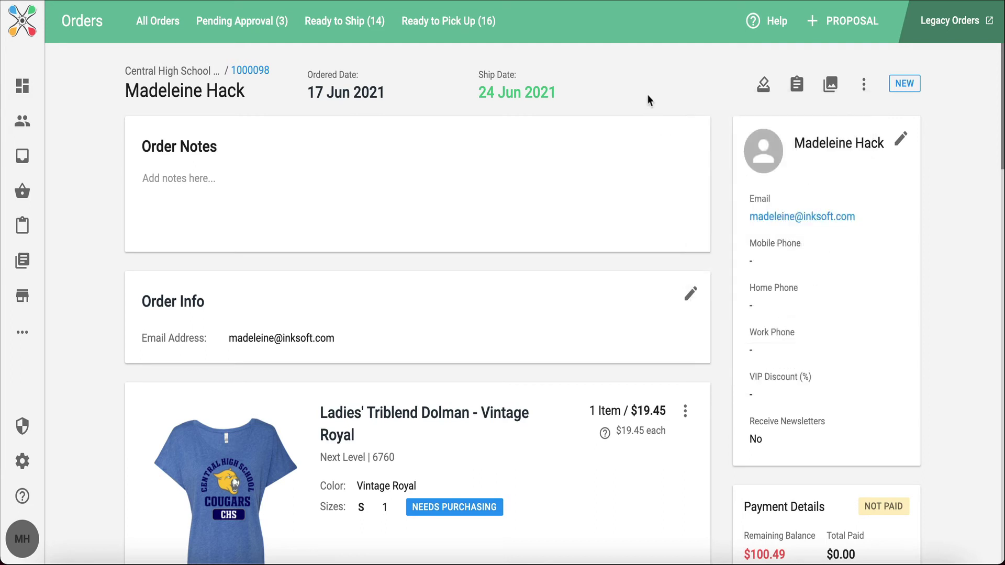